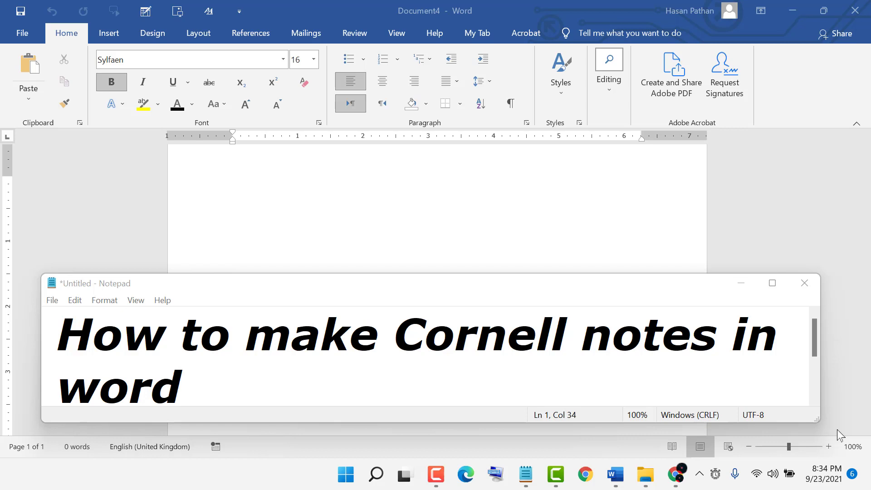
- Insert a table with 1 column and 45 rows on the blank page
{"action": "left_click", "coordinate": [742, 284]}
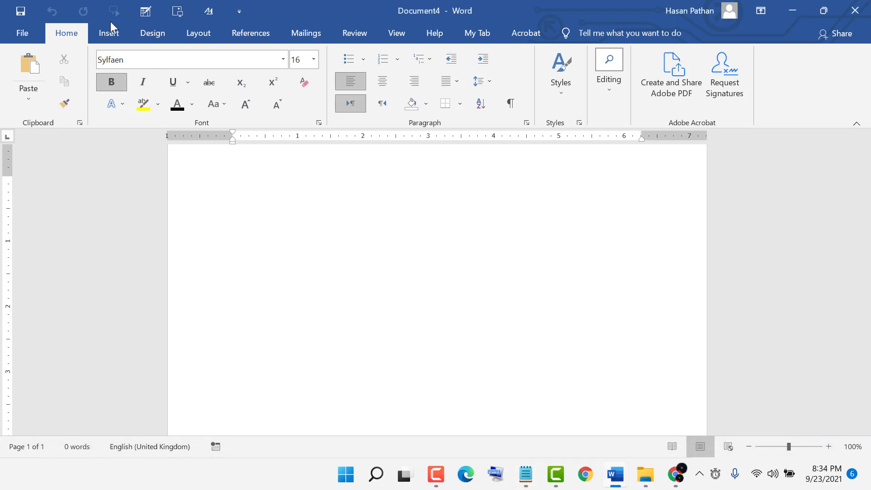
{"action": "left_click", "coordinate": [110, 33]}
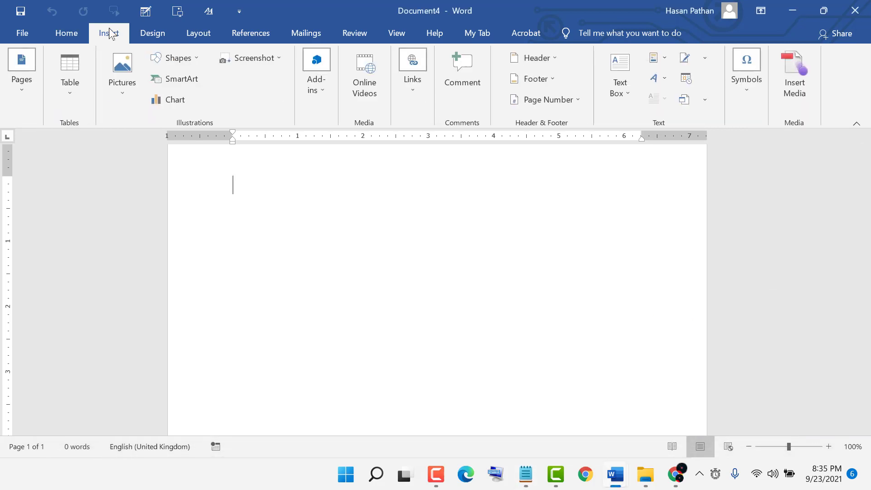
{"action": "left_click", "coordinate": [77, 86]}
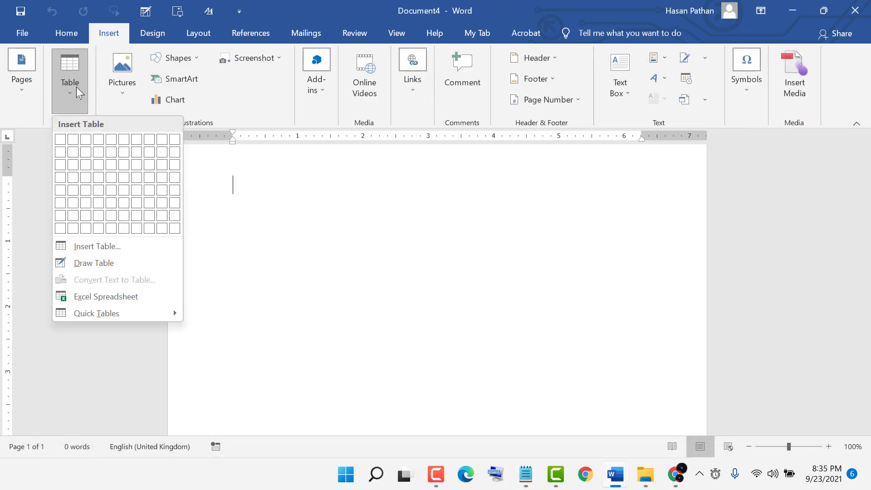
{"action": "left_click", "coordinate": [107, 247]}
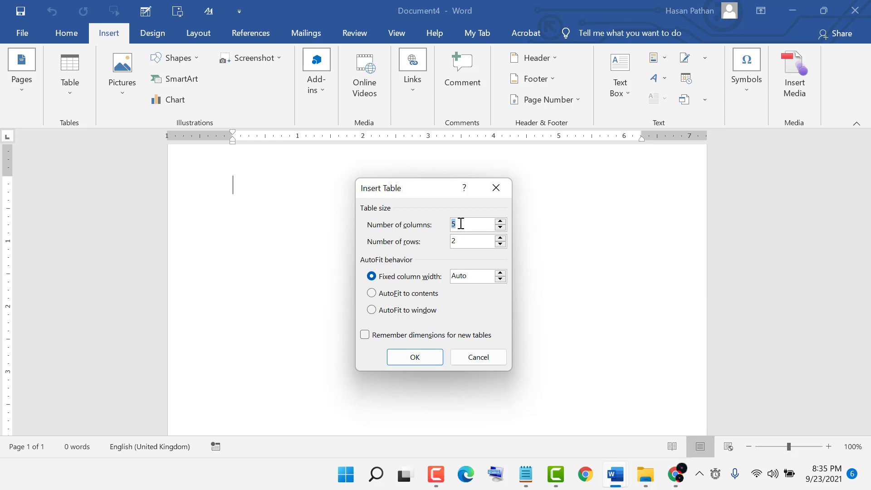
{"action": "type", "text": "1"}
{"action": "left_click_drag", "start_coordinate": [468, 239], "coordinate": [443, 241]}
{"action": "left_click", "coordinate": [414, 357]}
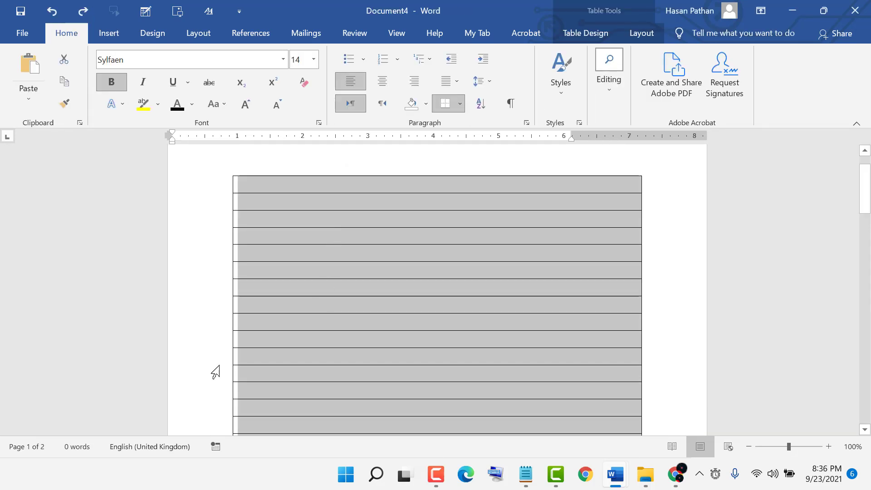
- Set every table border to blue through Table Properties' Borders and Shading
{"action": "right_click", "coordinate": [316, 253]}
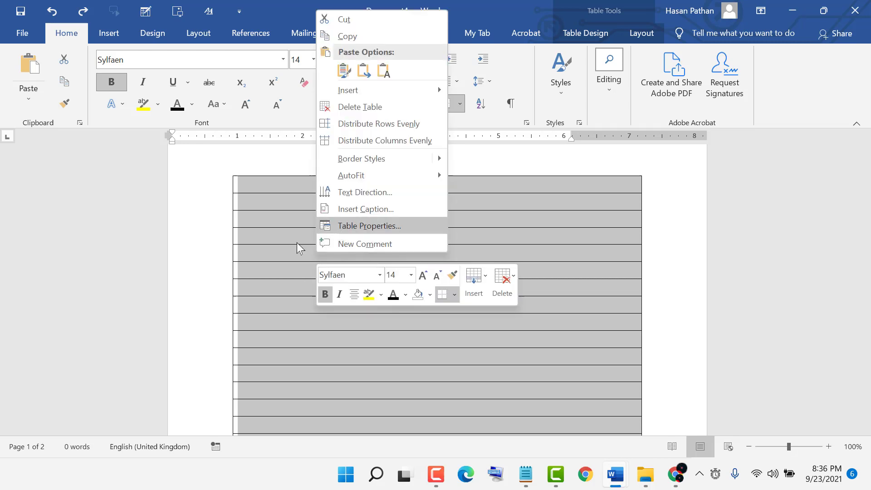
{"action": "left_click", "coordinate": [358, 226]}
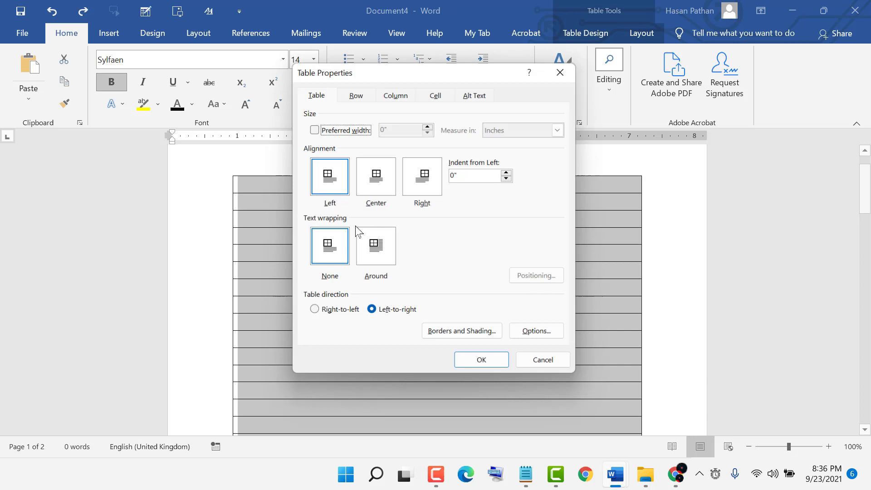
{"action": "left_click", "coordinate": [470, 341]}
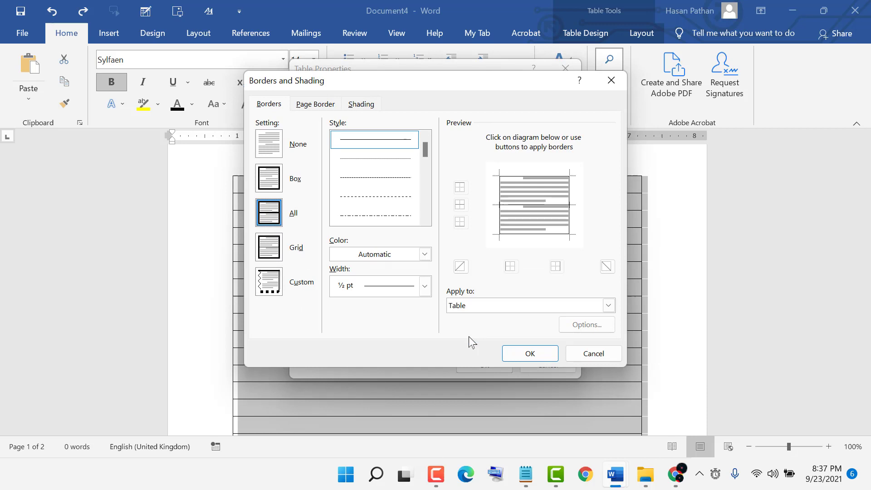
{"action": "left_click", "coordinate": [425, 255]}
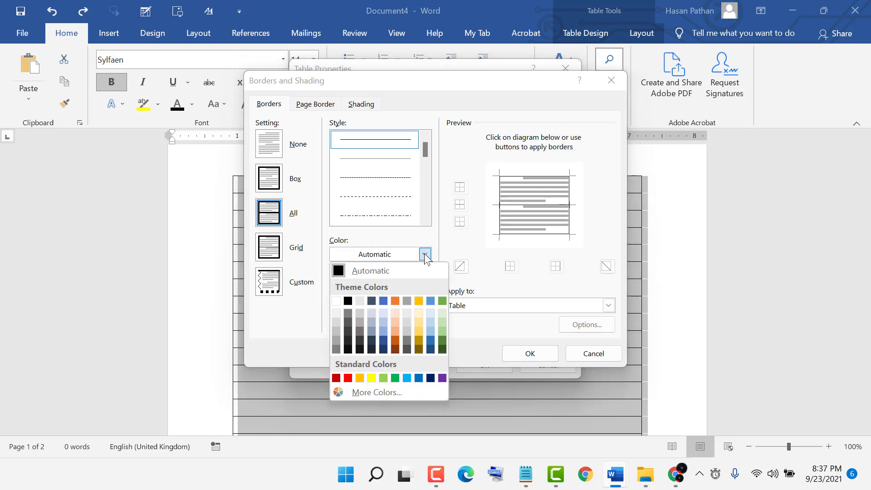
{"action": "left_click", "coordinate": [383, 301]}
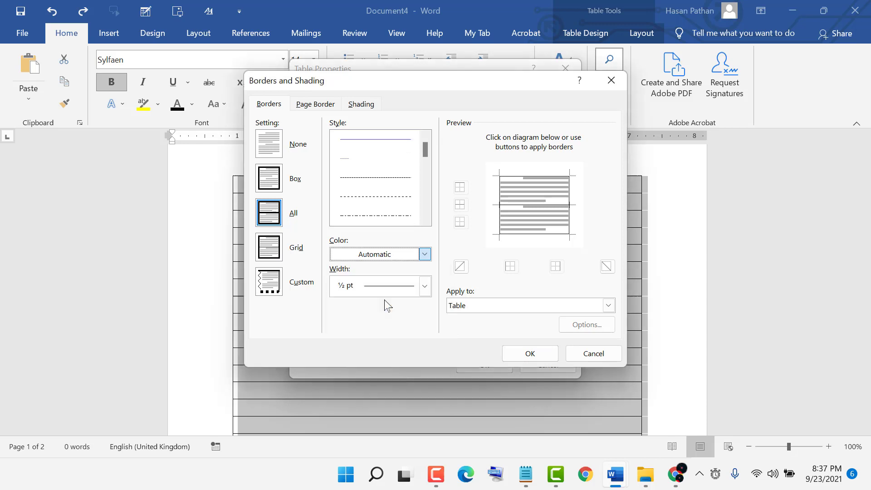
{"action": "left_click", "coordinate": [519, 355]}
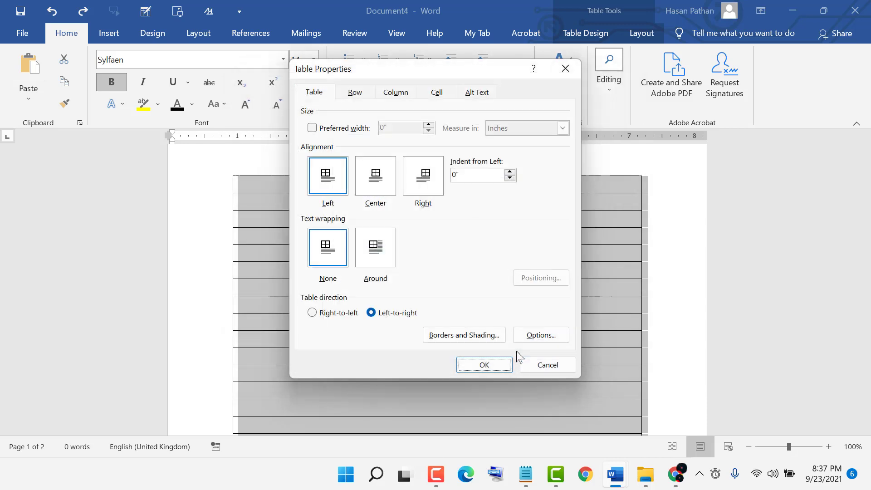
{"action": "left_click", "coordinate": [484, 366]}
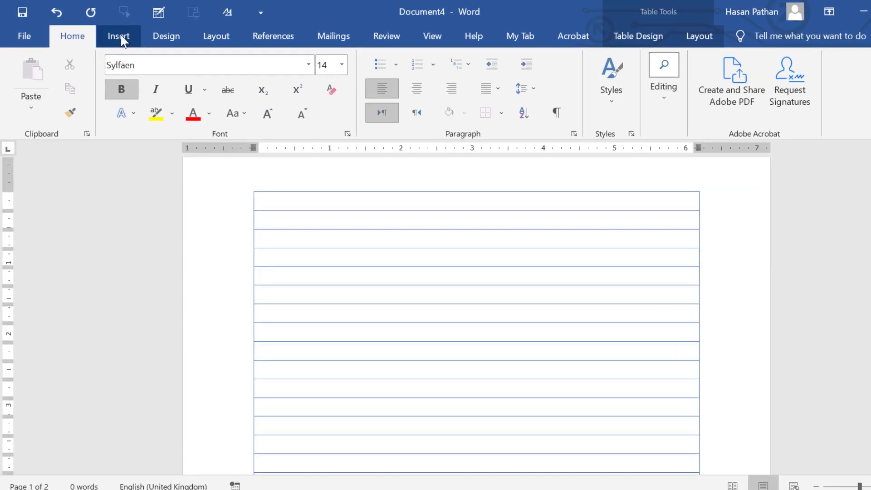
- Draw a vertical line from the second row down, splitting rows into narrow left and wide right columns
{"action": "left_click", "coordinate": [121, 40]}
{"action": "left_click", "coordinate": [81, 88]}
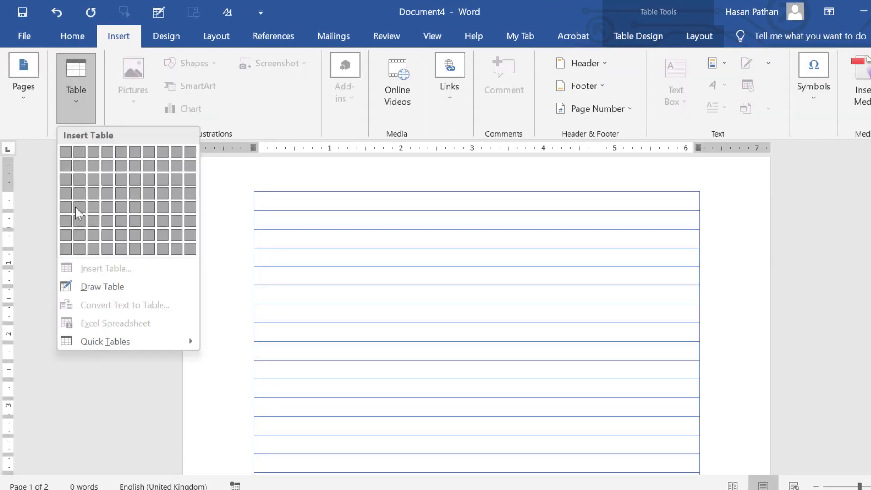
{"action": "left_click", "coordinate": [88, 290]}
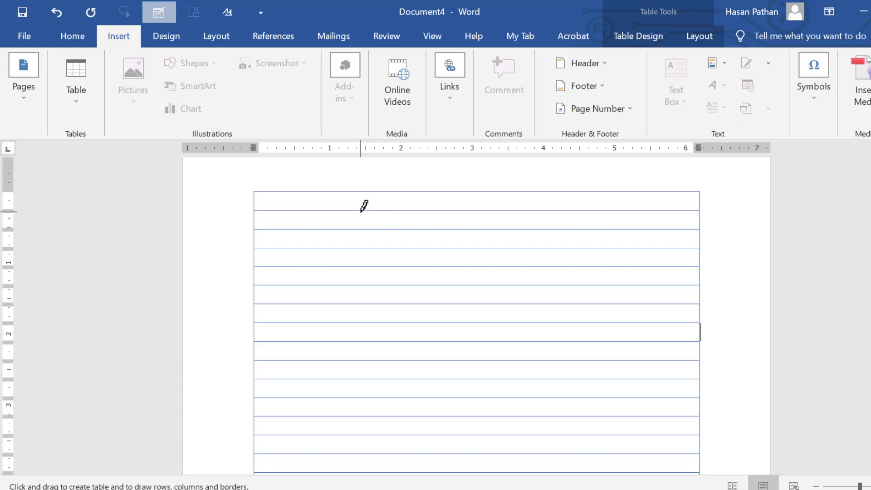
{"action": "mouse_move", "coordinate": [364, 206]}
{"action": "left_mouse_down"}
{"action": "mouse_move", "coordinate": [348, 414]}
{"action": "mouse_move", "coordinate": [363, 449]}
{"action": "mouse_move", "coordinate": [367, 387]}
{"action": "left_mouse_up"}
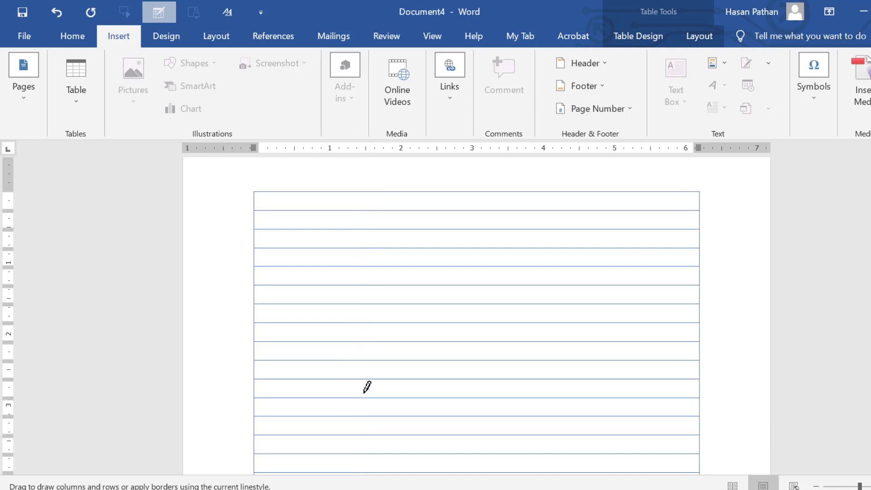
- Set the pen colour to red and redraw the column divider with it
{"action": "left_click", "coordinate": [643, 40]}
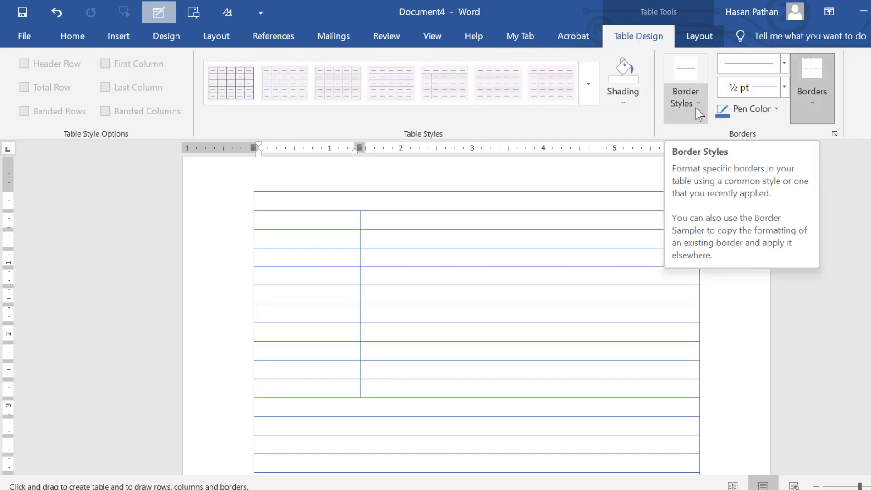
{"action": "left_click", "coordinate": [755, 112]}
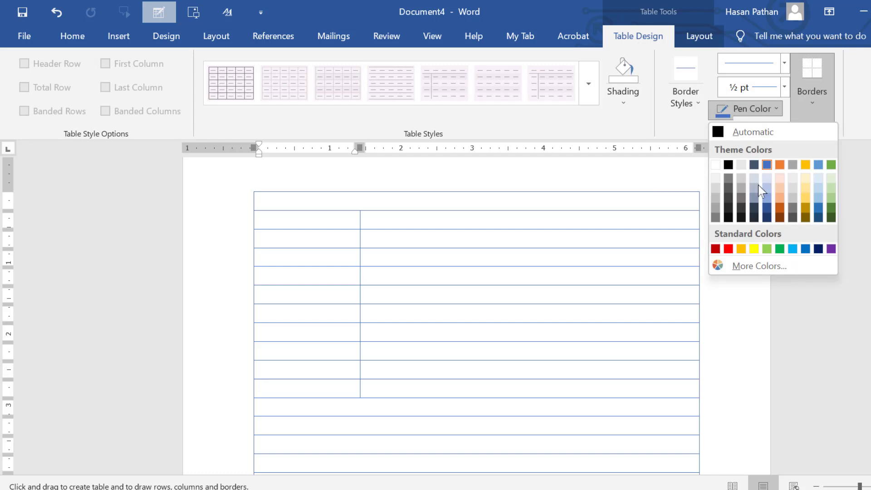
{"action": "left_click", "coordinate": [729, 249]}
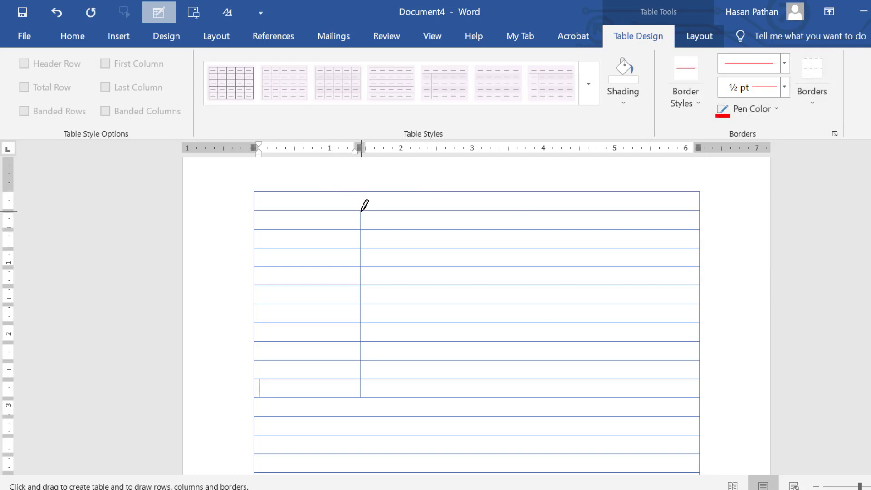
{"action": "mouse_move", "coordinate": [361, 214]}
{"action": "left_mouse_down"}
{"action": "mouse_move", "coordinate": [362, 373]}
{"action": "mouse_move", "coordinate": [353, 385]}
{"action": "left_mouse_up"}
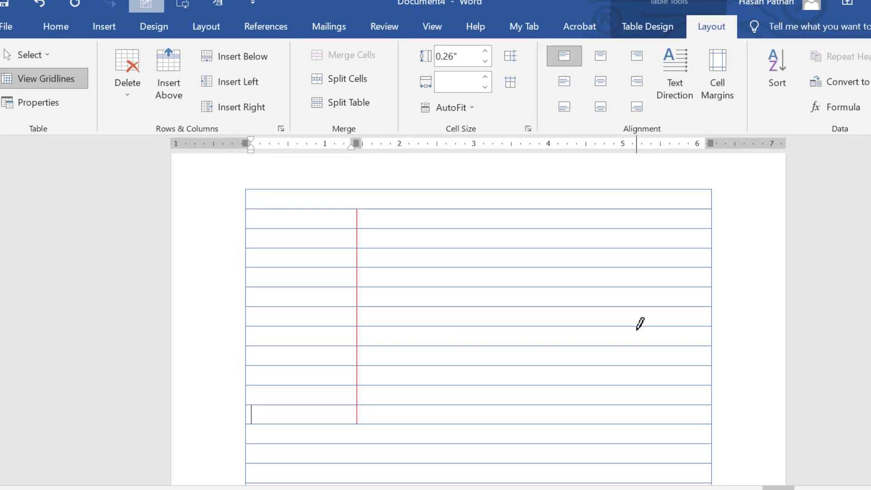
- Type CUE and NOTES into the two cells of the second row
{"action": "left_click", "coordinate": [109, 31]}
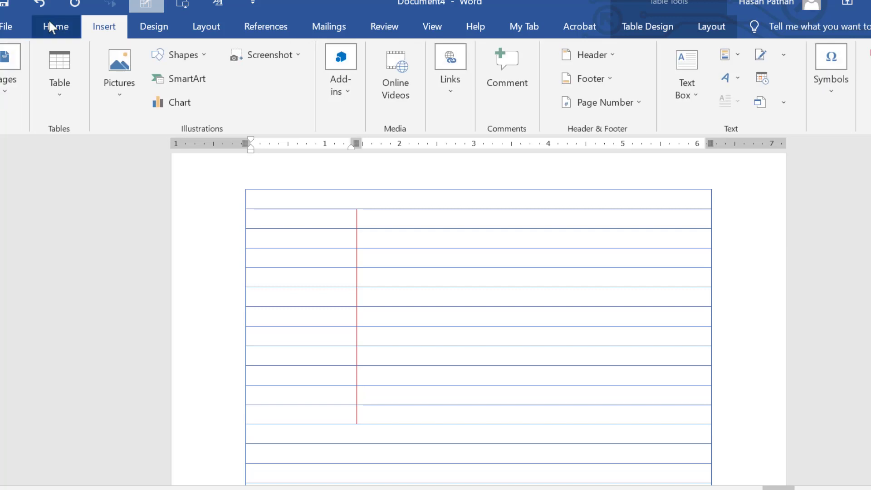
{"action": "left_click", "coordinate": [48, 20]}
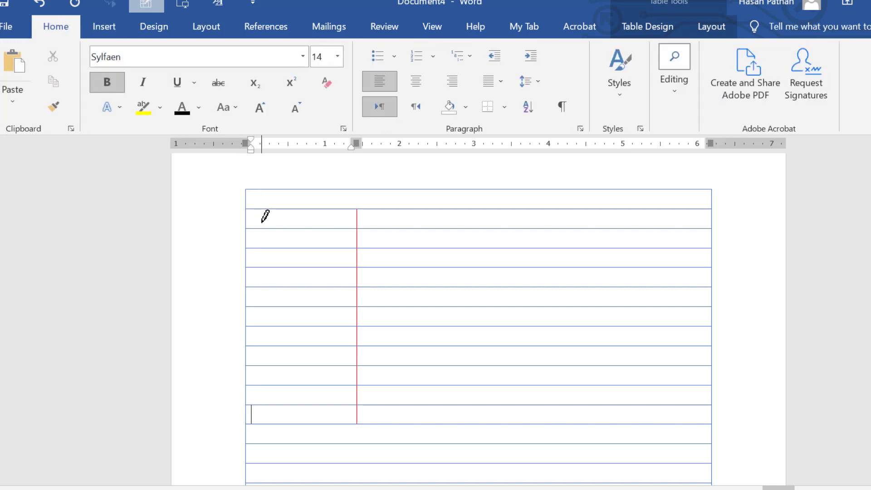
{"action": "type", "text": "C"}
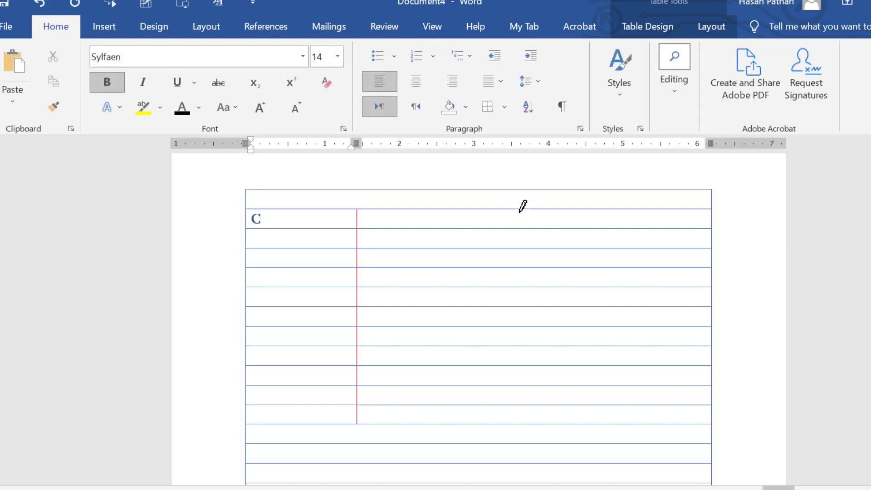
{"action": "type", "text": "UE"}
{"action": "left_click", "coordinate": [410, 217]}
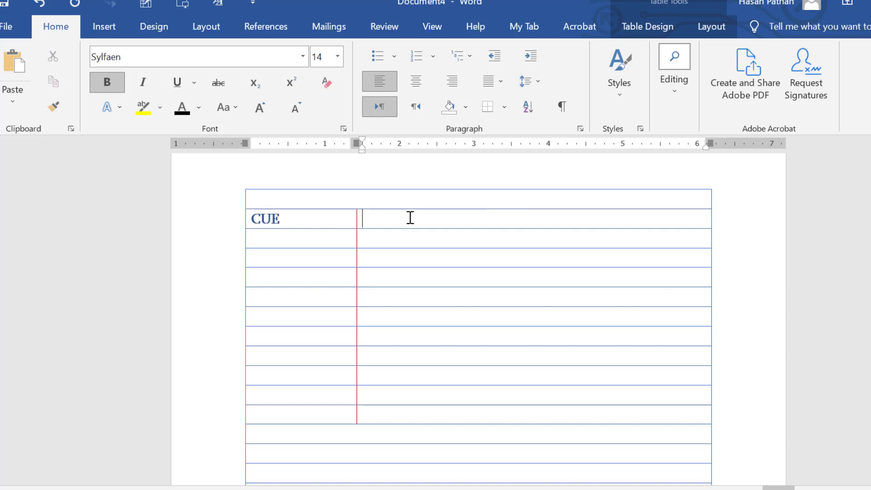
{"action": "type", "text": "NOTES"}
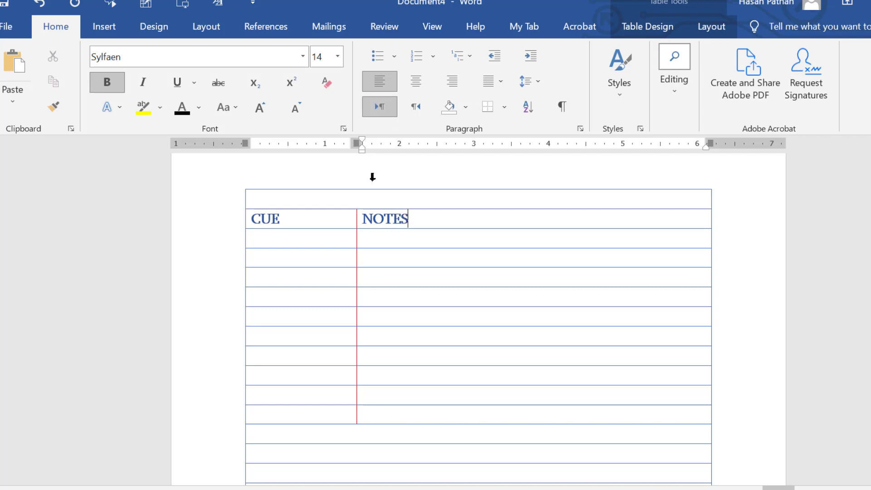
- Centre the NOTES and CUE headings and type SUMMARY in the row beneath
{"action": "double_click", "coordinate": [386, 216]}
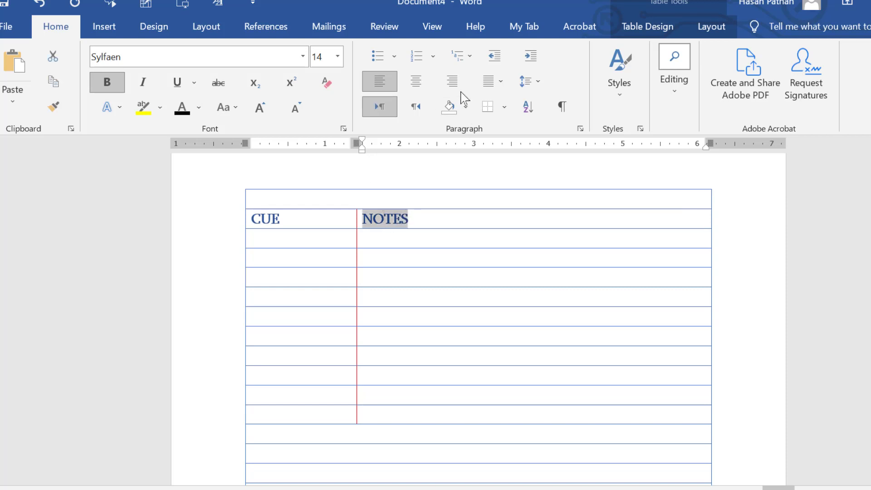
{"action": "left_click", "coordinate": [416, 82]}
{"action": "double_click", "coordinate": [274, 218]}
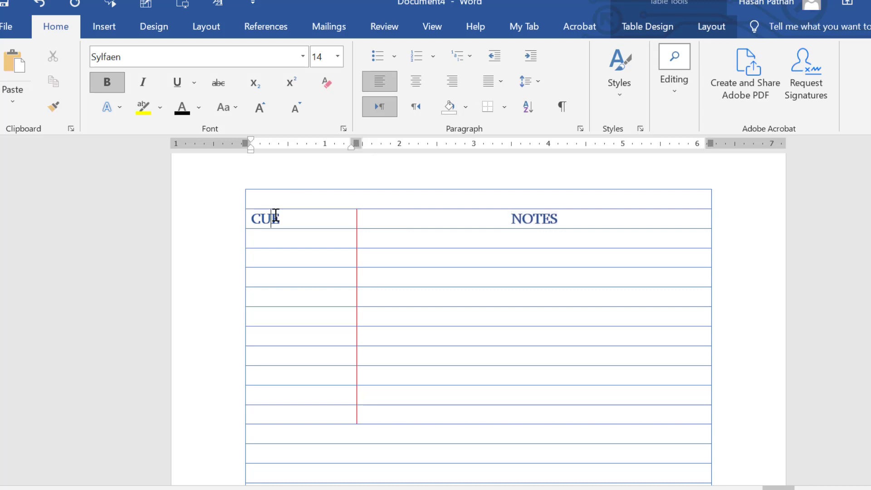
{"action": "left_click", "coordinate": [416, 82]}
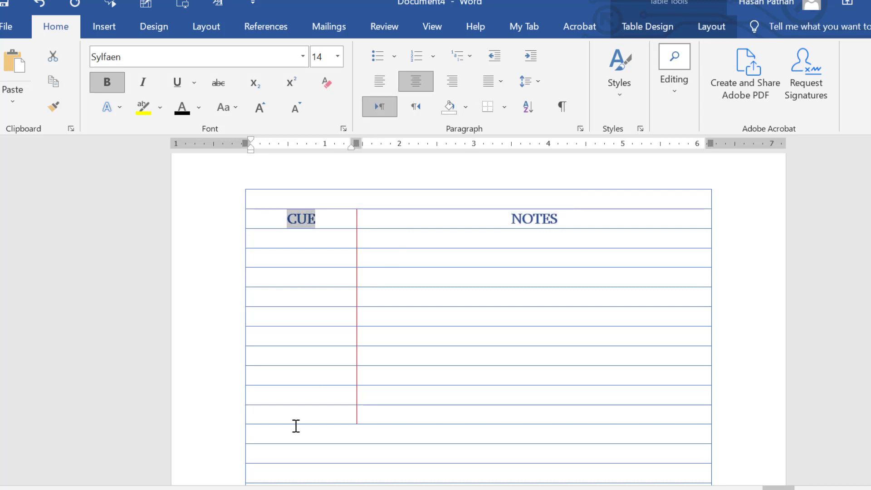
{"action": "left_click", "coordinate": [570, 377]}
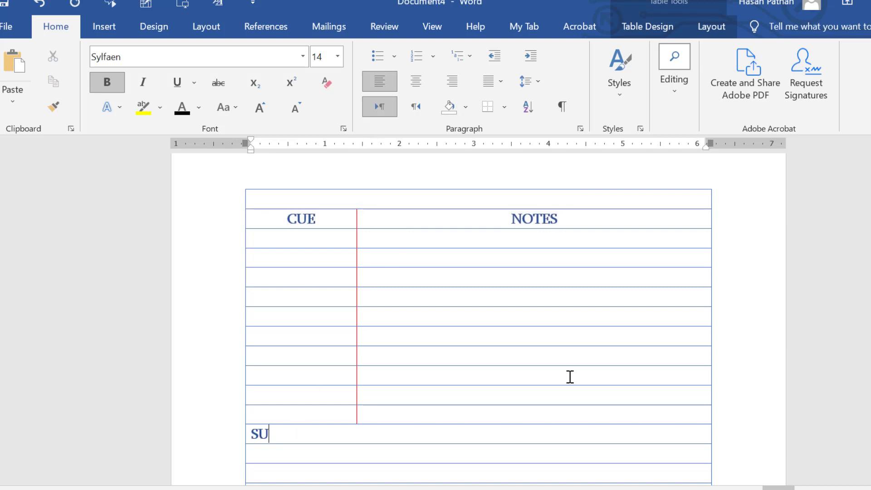
{"action": "type", "text": "SUMMARY"}
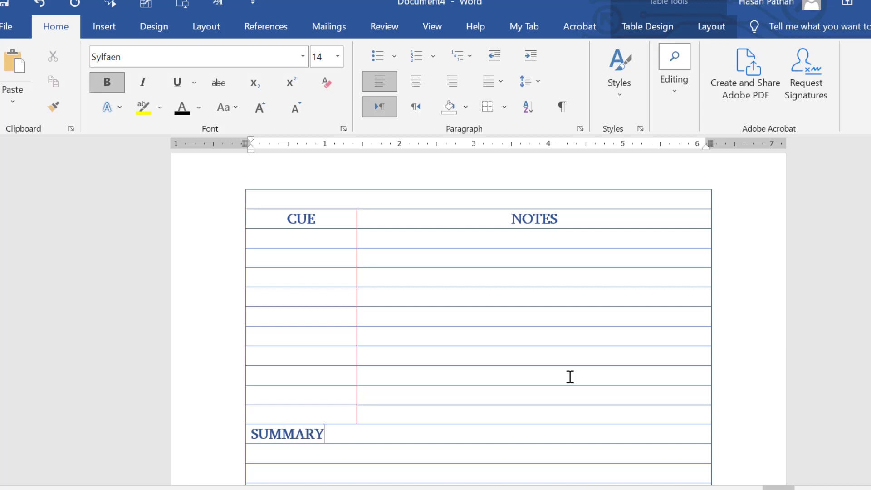
- Draw the red divider up through the top row, splitting it into two cells
{"action": "left_click", "coordinate": [104, 26]}
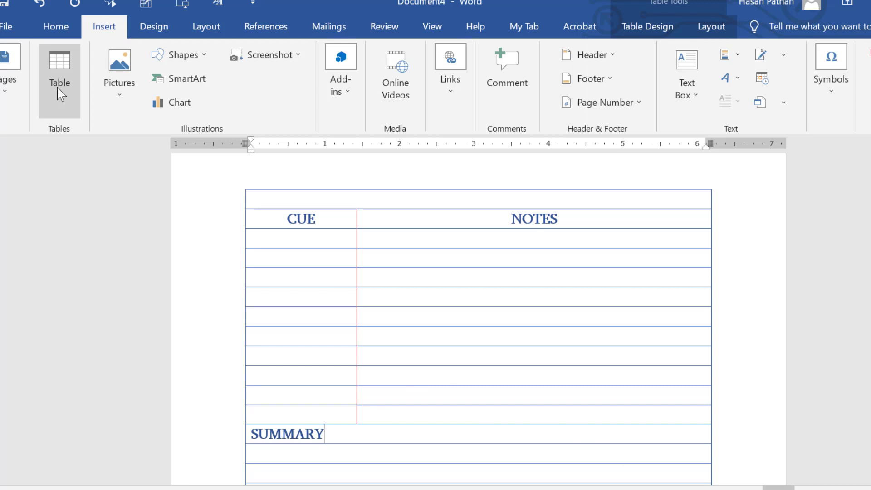
{"action": "left_click", "coordinate": [59, 90]}
{"action": "left_click", "coordinate": [86, 288]}
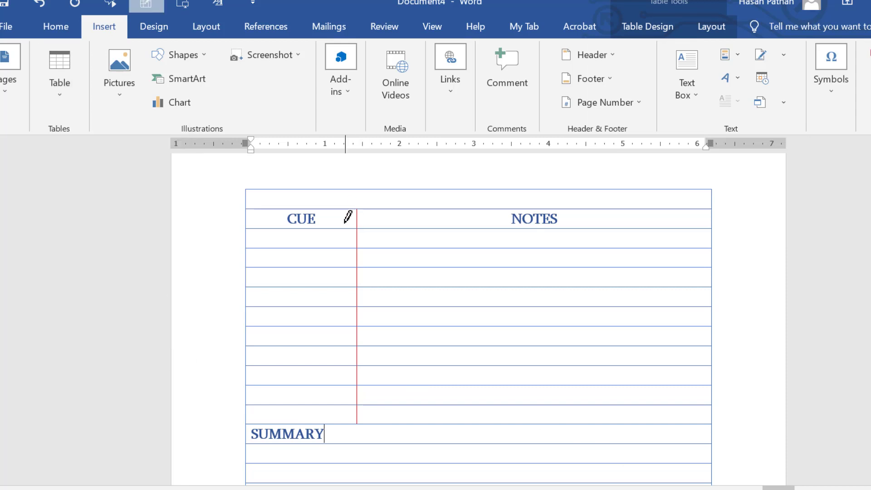
{"action": "left_click", "coordinate": [357, 193]}
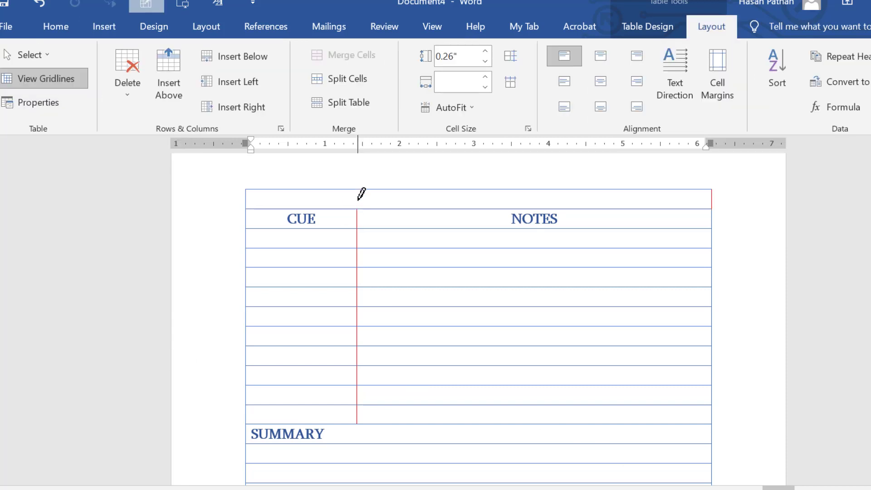
{"action": "left_click_drag", "start_coordinate": [358, 205], "coordinate": [358, 209]}
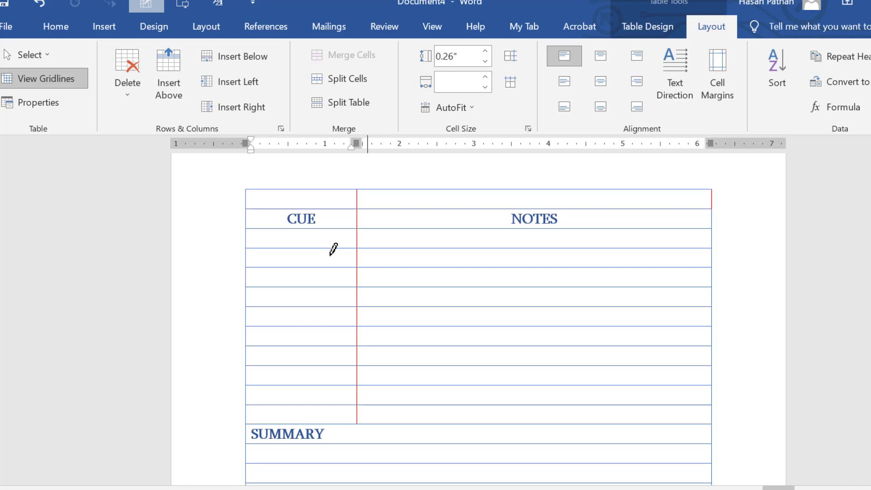
- Cut CUE from the second row and paste it into the top-left cell
{"action": "left_click", "coordinate": [317, 213]}
{"action": "double_click", "coordinate": [312, 219]}
{"action": "key", "text": "ctrl+c"}
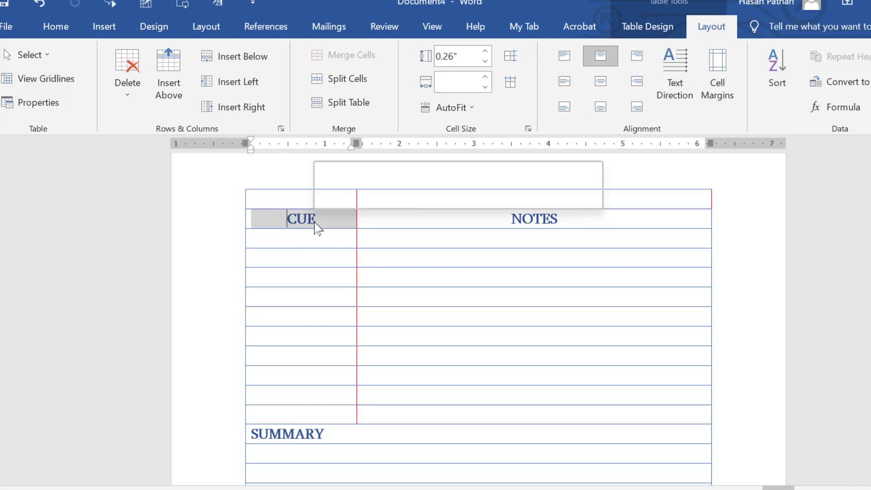
{"action": "right_click", "coordinate": [309, 226]}
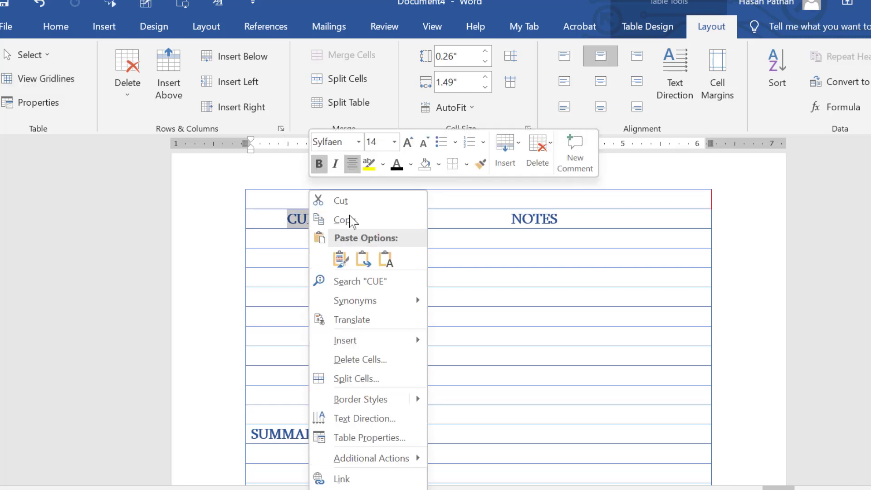
{"action": "left_click", "coordinate": [324, 199]}
{"action": "left_click", "coordinate": [302, 194]}
{"action": "right_click", "coordinate": [303, 193]}
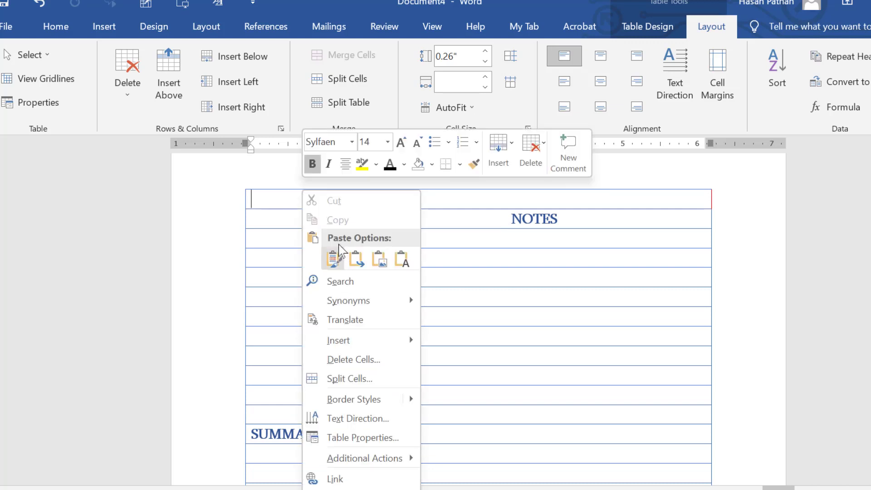
{"action": "left_click", "coordinate": [405, 258]}
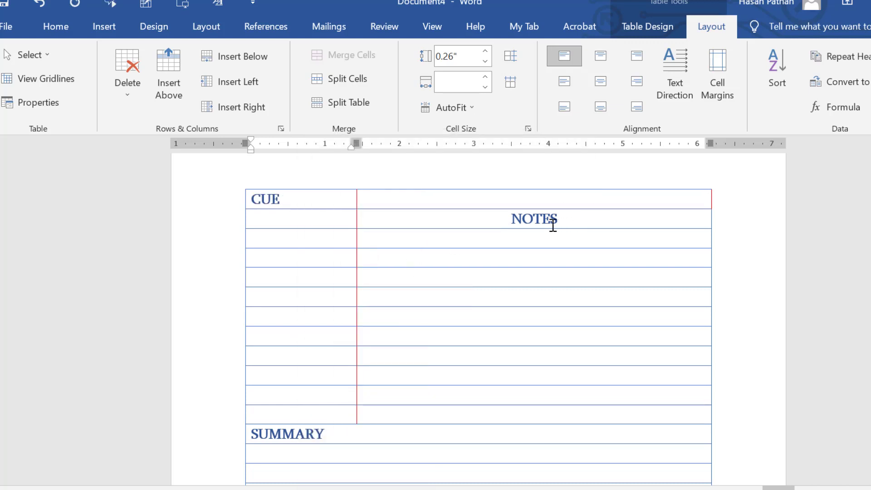
- Copy NOTES into the top-right cell and delete the old NOTES heading below
{"action": "left_click_drag", "start_coordinate": [557, 222], "coordinate": [515, 225]}
{"action": "right_click", "coordinate": [517, 226]}
{"action": "left_click", "coordinate": [537, 220]}
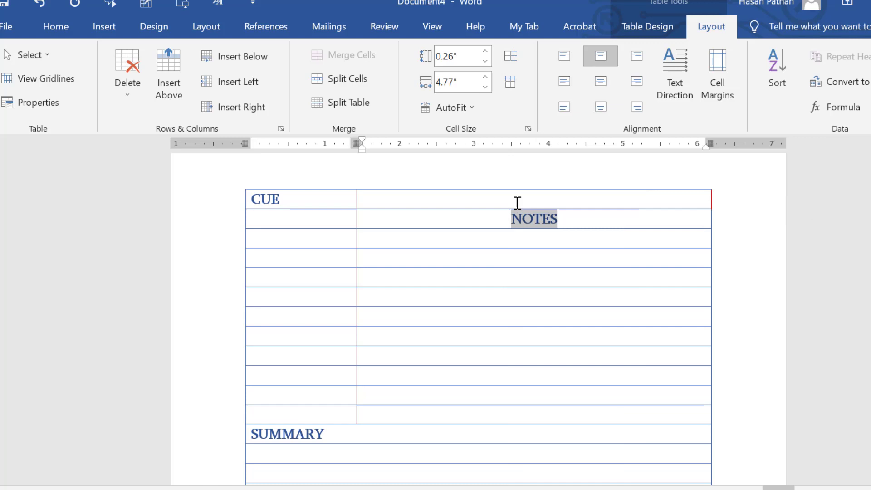
{"action": "left_click", "coordinate": [510, 199]}
{"action": "right_click", "coordinate": [508, 199]}
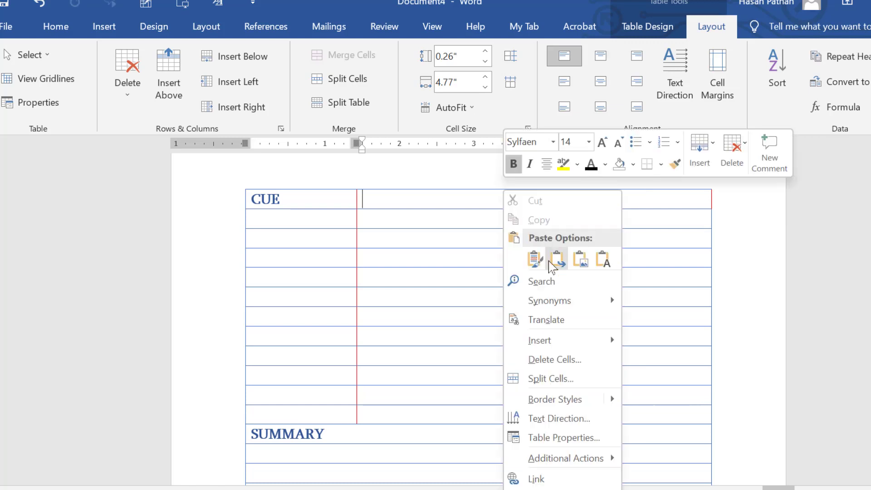
{"action": "left_click", "coordinate": [603, 259]}
{"action": "left_click_drag", "start_coordinate": [560, 222], "coordinate": [517, 225]}
{"action": "key", "text": "Delete"}
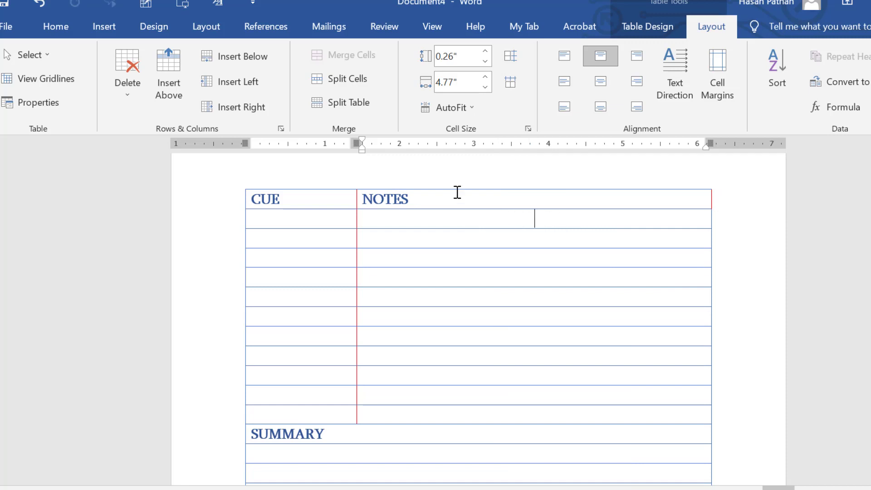
{"action": "left_click_drag", "start_coordinate": [409, 198], "coordinate": [361, 194]}
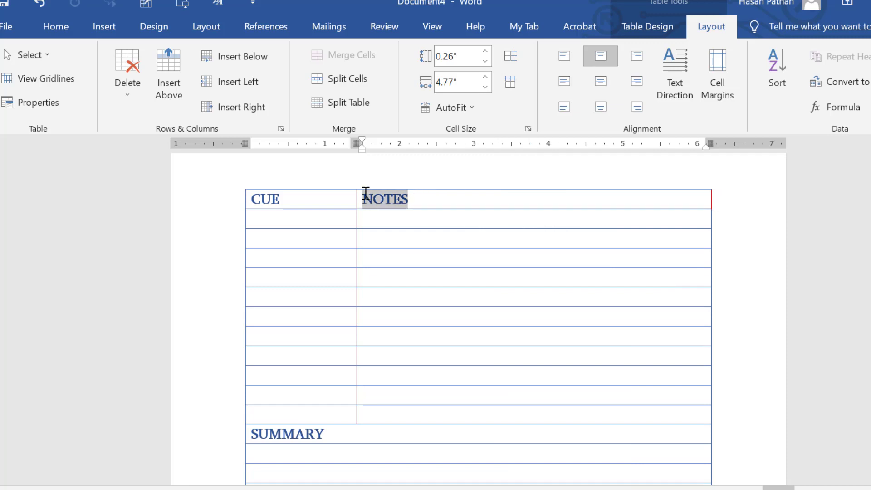
- Centre the NOTES and CUE headings in their top-row cells
{"action": "left_click", "coordinate": [50, 23]}
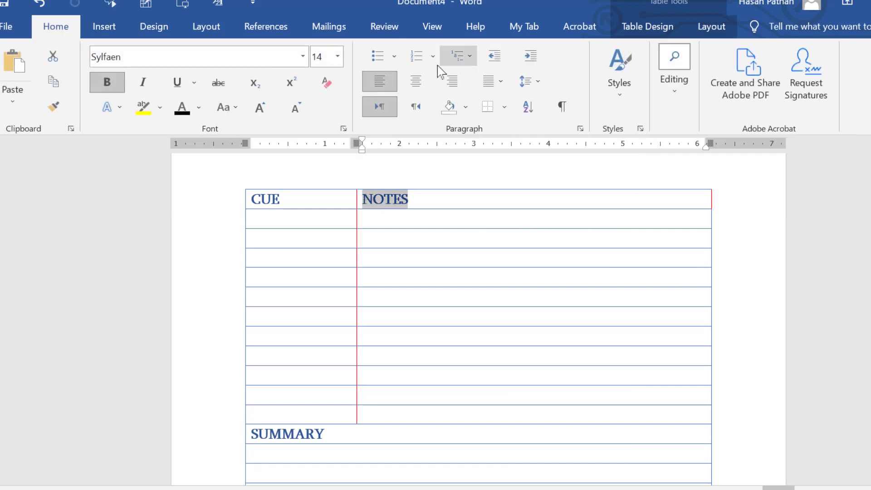
{"action": "left_click", "coordinate": [415, 81]}
{"action": "left_click_drag", "start_coordinate": [279, 203], "coordinate": [244, 198]}
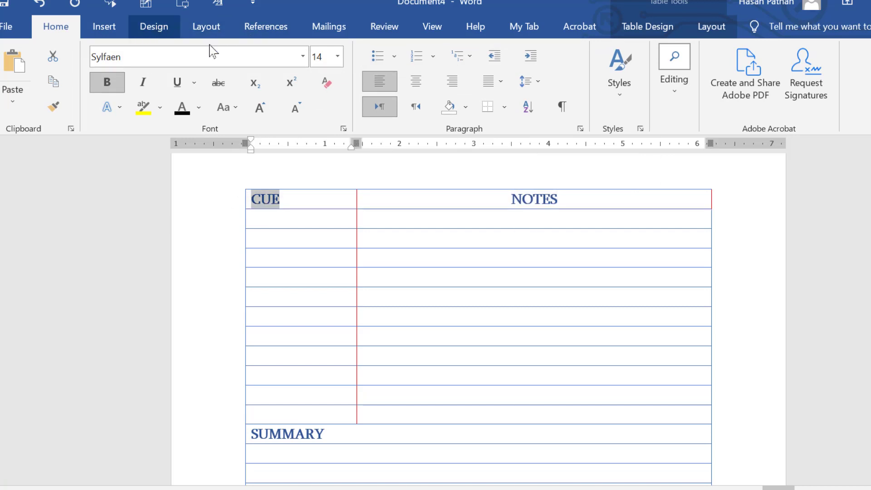
{"action": "left_click", "coordinate": [414, 81]}
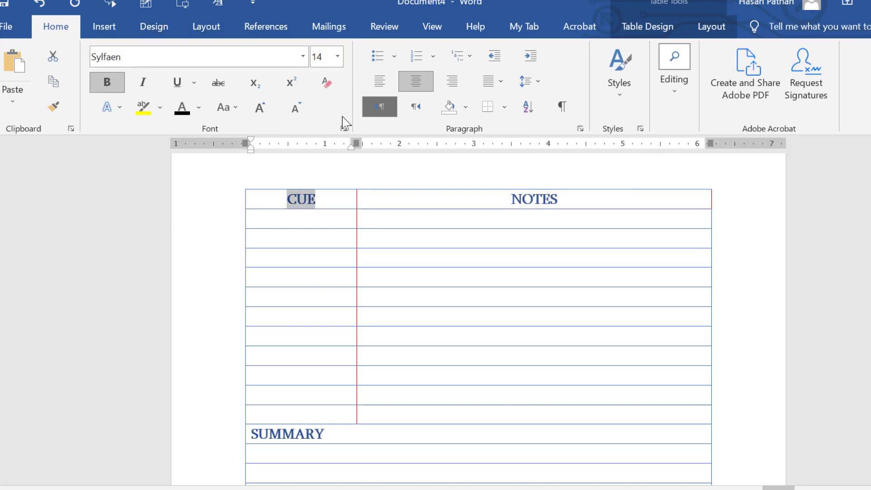
- Highlight both CUE and NOTES headings in yellow
{"action": "left_click", "coordinate": [142, 107]}
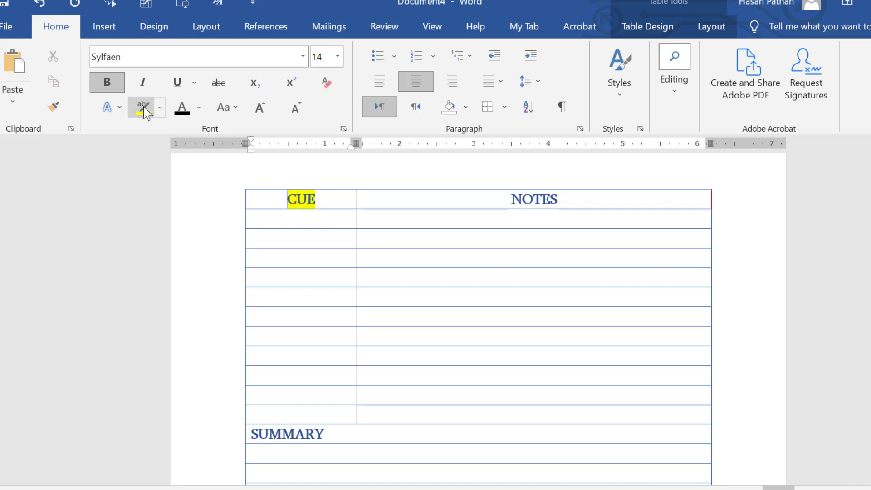
{"action": "double_click", "coordinate": [541, 200]}
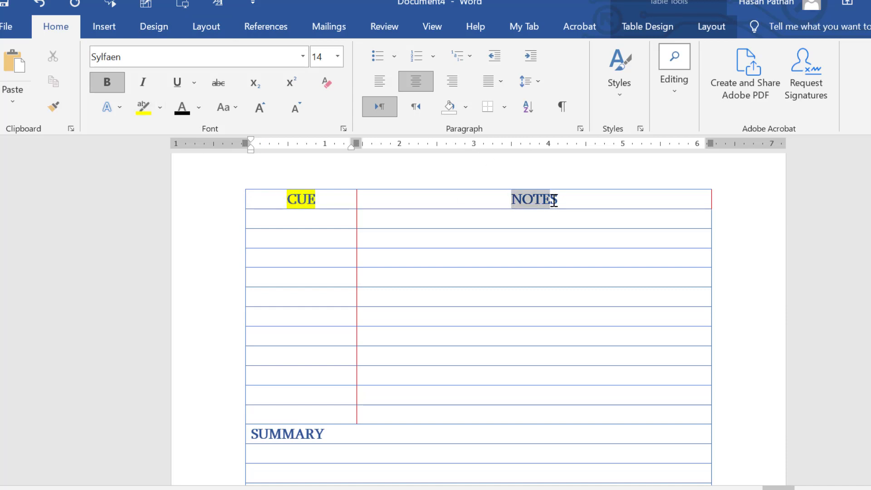
{"action": "left_click", "coordinate": [139, 111]}
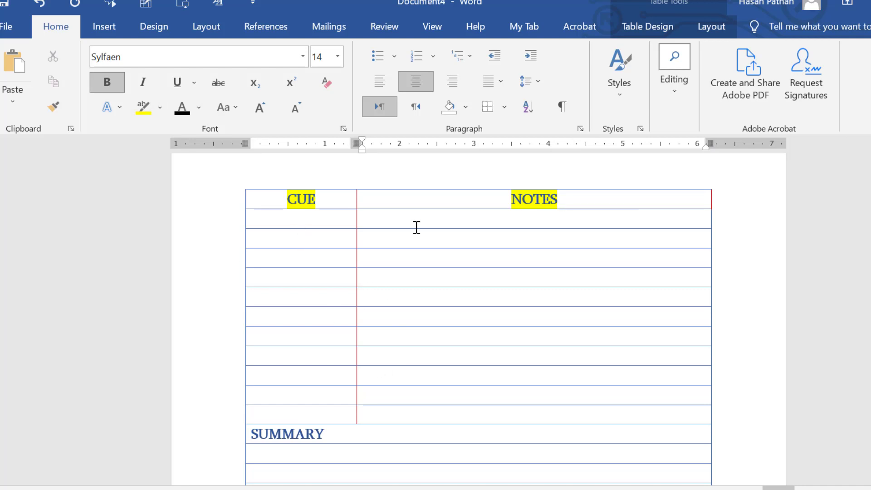
- Merge the empty cells under CUE into one cell, then those under NOTES likewise
{"action": "left_click", "coordinate": [645, 28]}
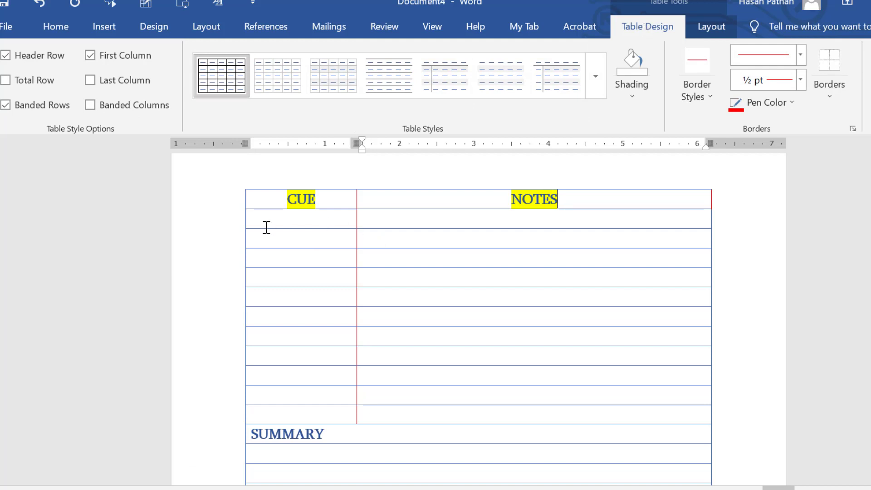
{"action": "left_click_drag", "start_coordinate": [258, 217], "coordinate": [320, 406]}
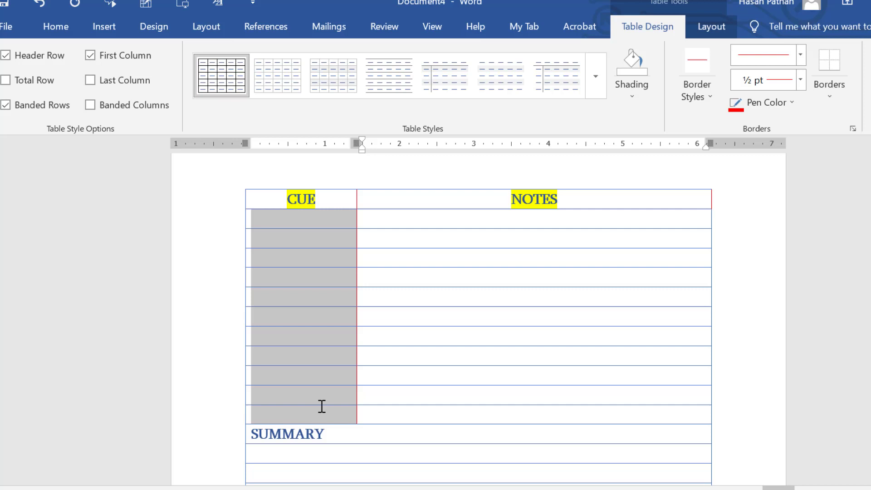
{"action": "left_click", "coordinate": [719, 26]}
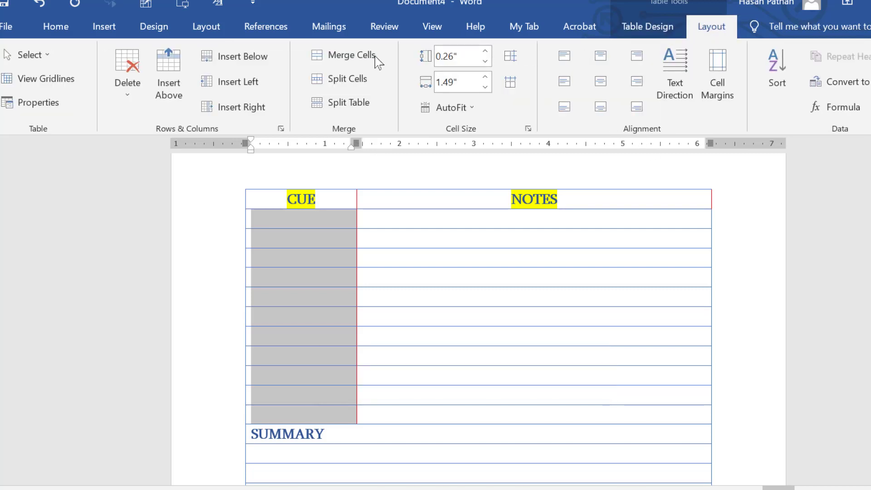
{"action": "left_click", "coordinate": [360, 56]}
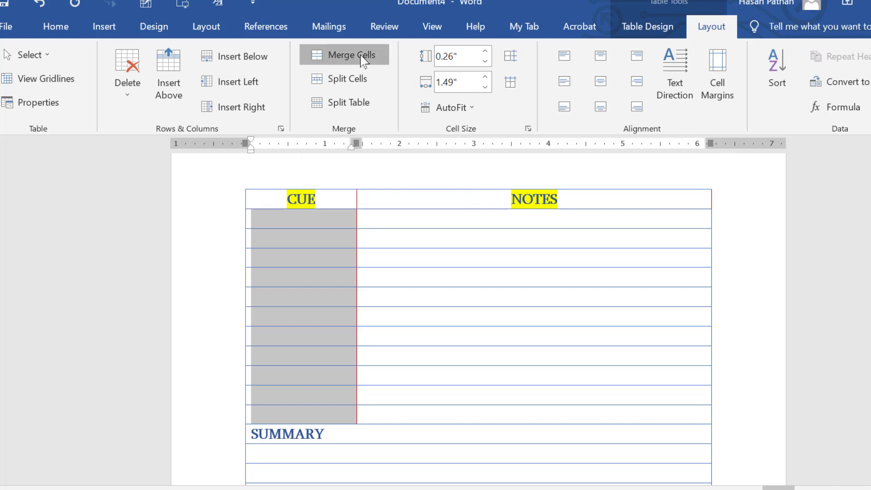
{"action": "left_click_drag", "start_coordinate": [366, 215], "coordinate": [519, 412]}
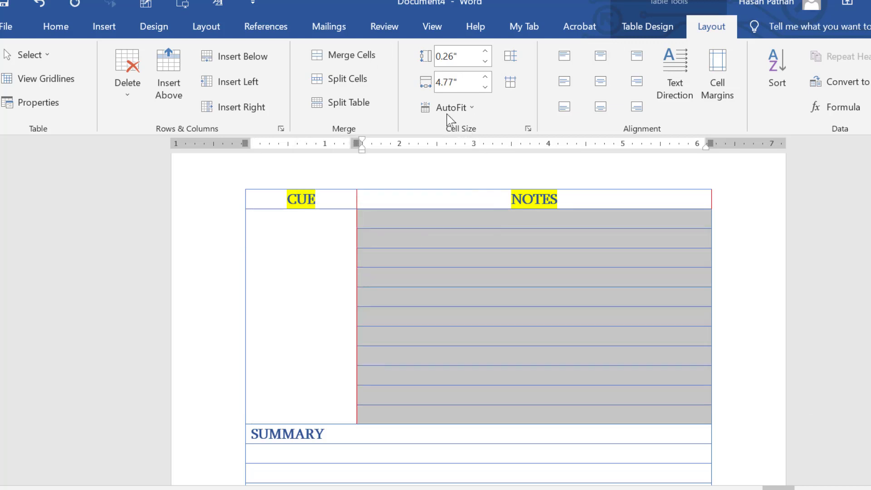
{"action": "left_click", "coordinate": [336, 57]}
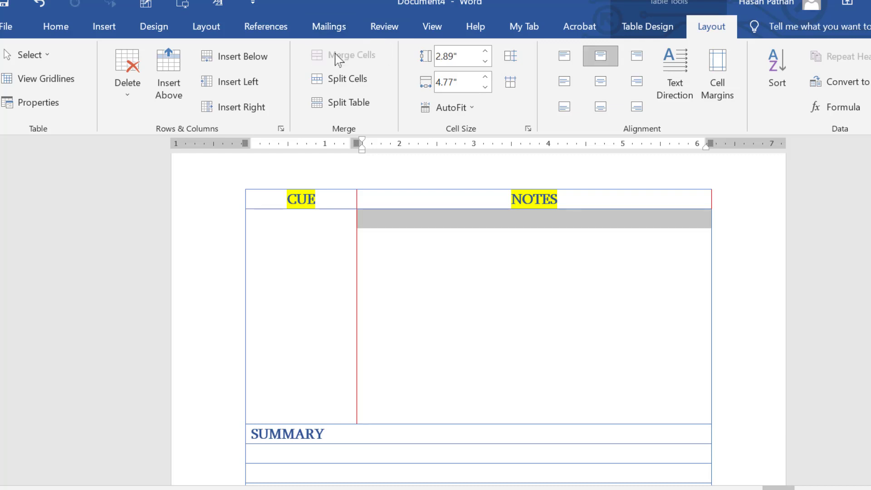
- Merge the empty rows below SUMMARY into a single cell
{"action": "scroll", "coordinate": [470, 318], "scroll_direction": "down", "scroll_amount": 1}
{"action": "scroll", "coordinate": [471, 318], "scroll_direction": "down", "scroll_amount": 5}
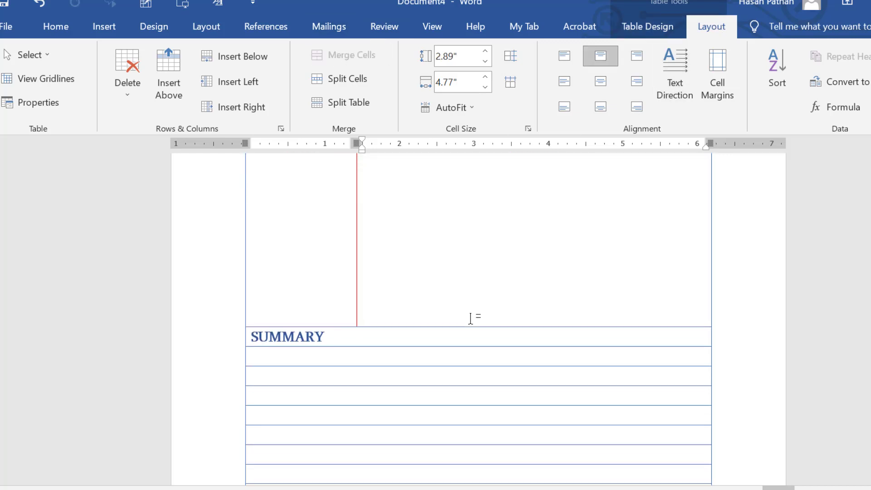
{"action": "left_click_drag", "start_coordinate": [255, 287], "coordinate": [559, 467]}
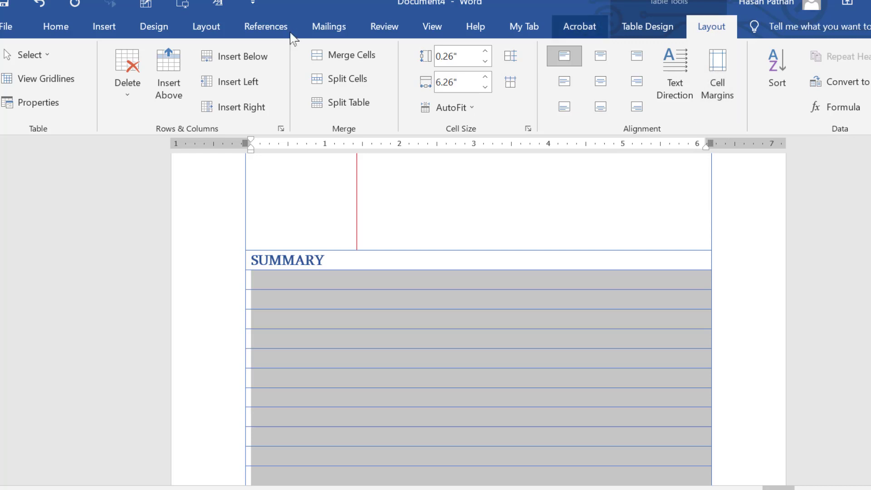
{"action": "left_click", "coordinate": [333, 53]}
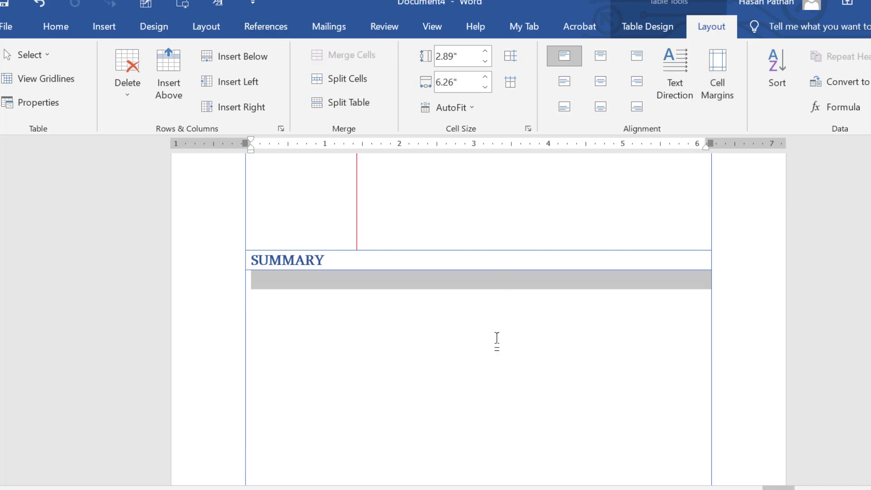
{"action": "left_click", "coordinate": [657, 404]}
- Undo the summary merge and add blank lines under the SUMMARY heading
{"action": "scroll", "coordinate": [656, 404], "scroll_direction": "up", "scroll_amount": 3}
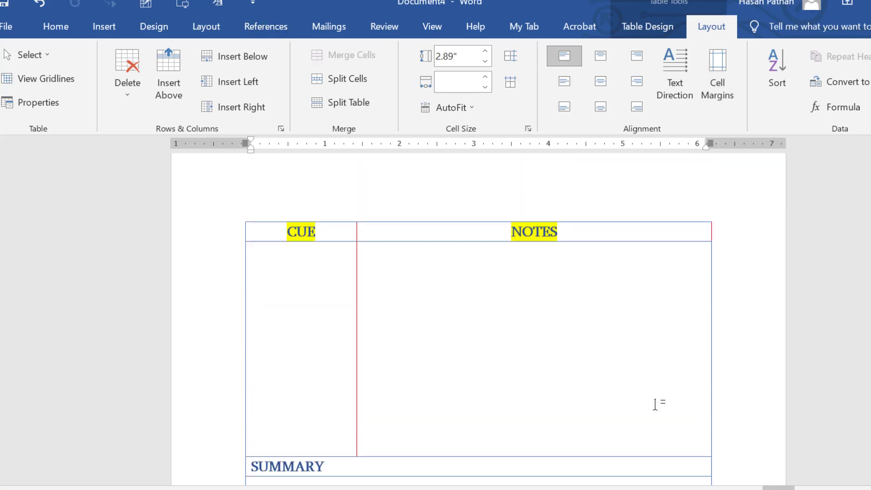
{"action": "scroll", "coordinate": [655, 403], "scroll_direction": "down", "scroll_amount": 3}
{"action": "key", "text": "ctrl+z"}
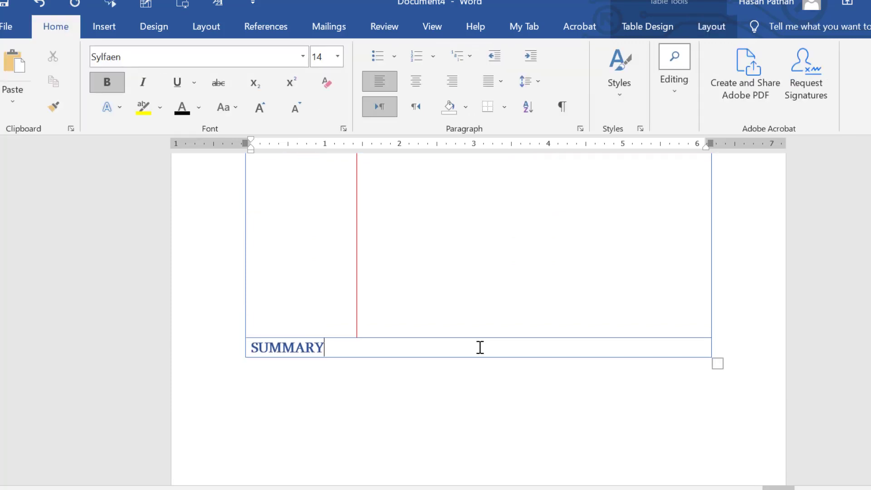
{"action": "key", "text": "Return"}
{"action": "key", "text": "Return"}
{"action": "key", "text": "Return"}
{"action": "key", "text": "Return"}
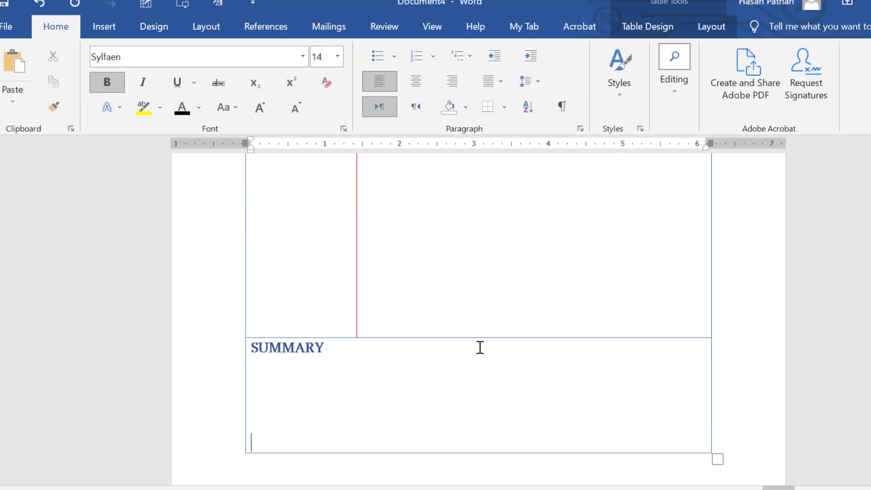
{"action": "key", "text": "Return"}
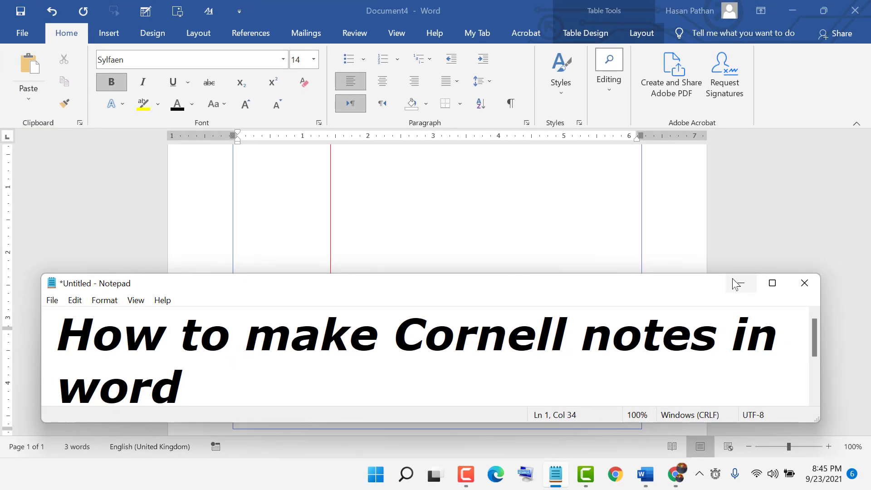
- Minimize the Notepad title window to bring back the Cornell notes table with its SUMMARY box
{"action": "left_click", "coordinate": [824, 311]}
{"action": "scroll", "coordinate": [467, 398], "scroll_direction": "up", "scroll_amount": 2}
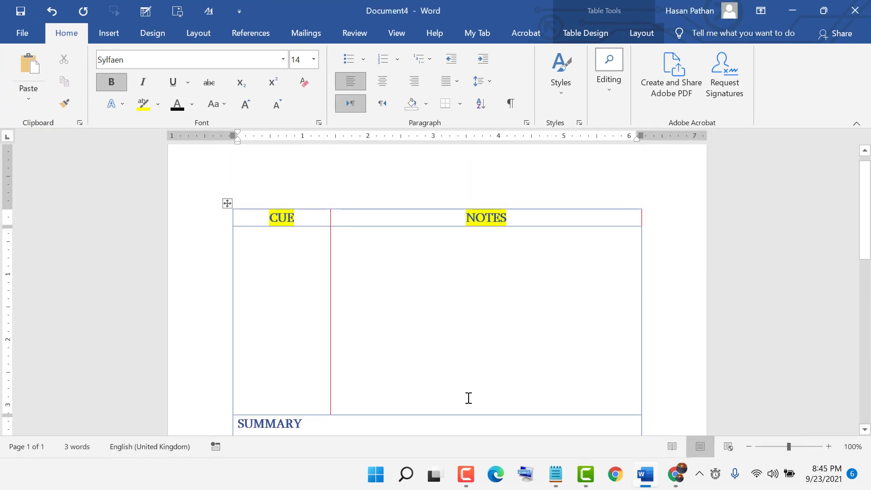
{"action": "scroll", "coordinate": [467, 398], "scroll_direction": "down", "scroll_amount": 2}
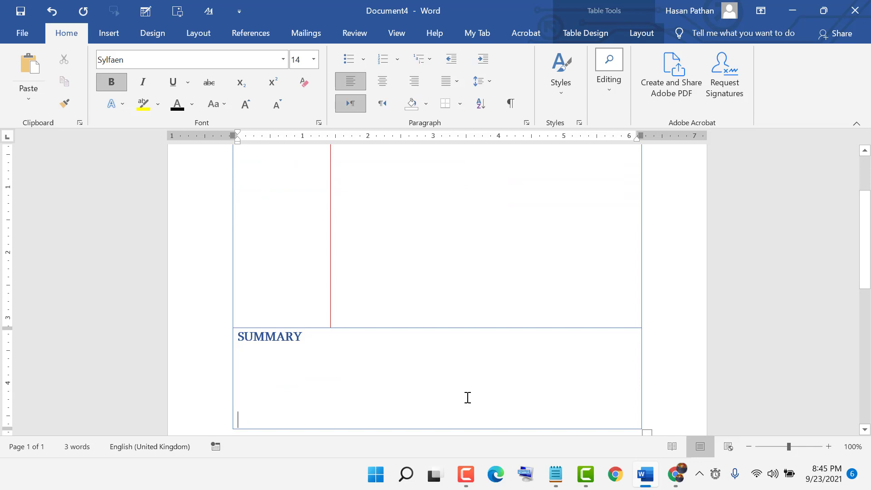